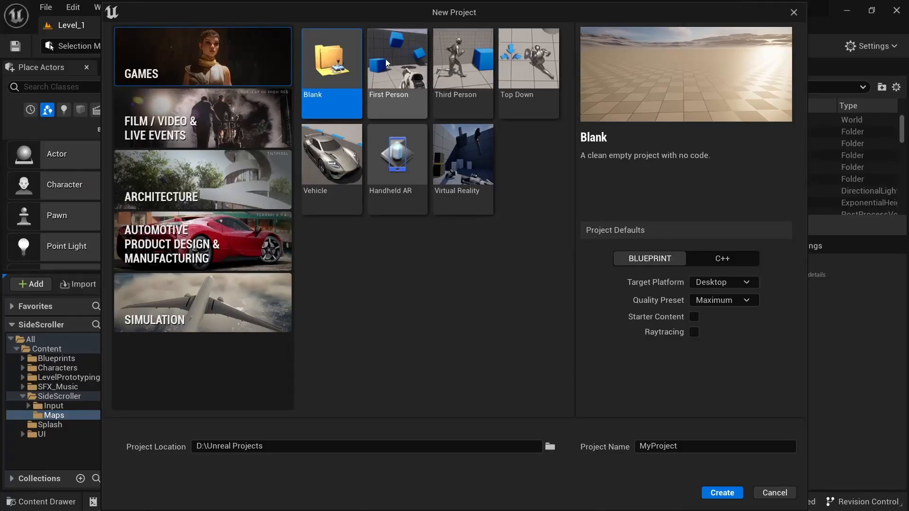
Step: Create a Games project from the Third Person template with Blueprint, named SideScrollerTutorial
click(461, 71)
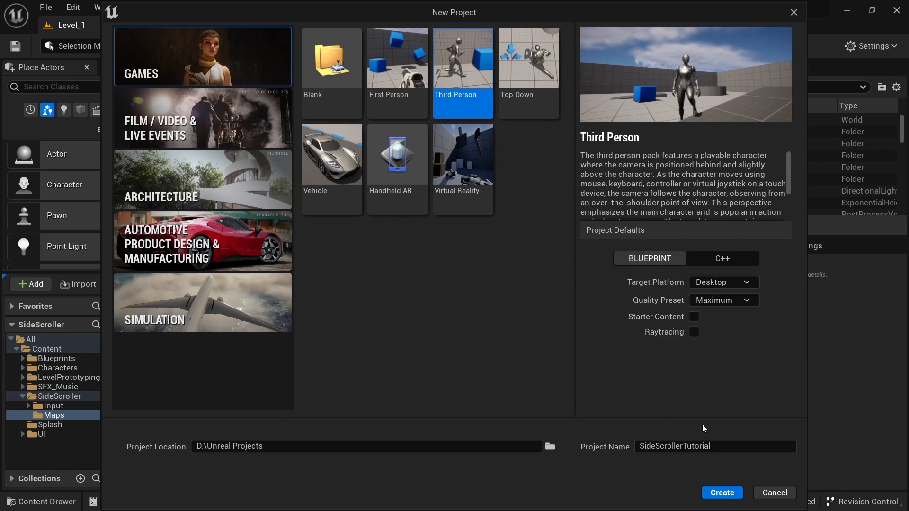
click(722, 493)
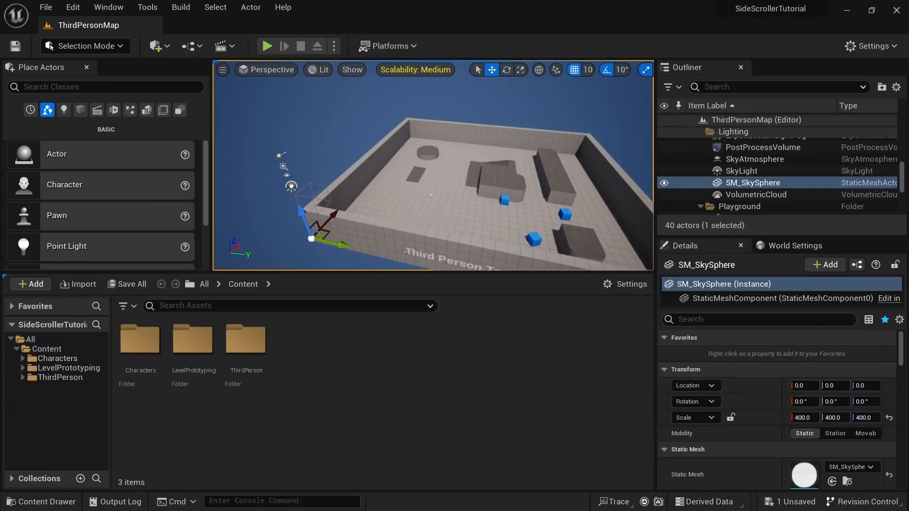
Step: Clear the obstacles from the playground and shorten the far end wall to an X scale of 20.5
right_drag(433, 166, 381, 166)
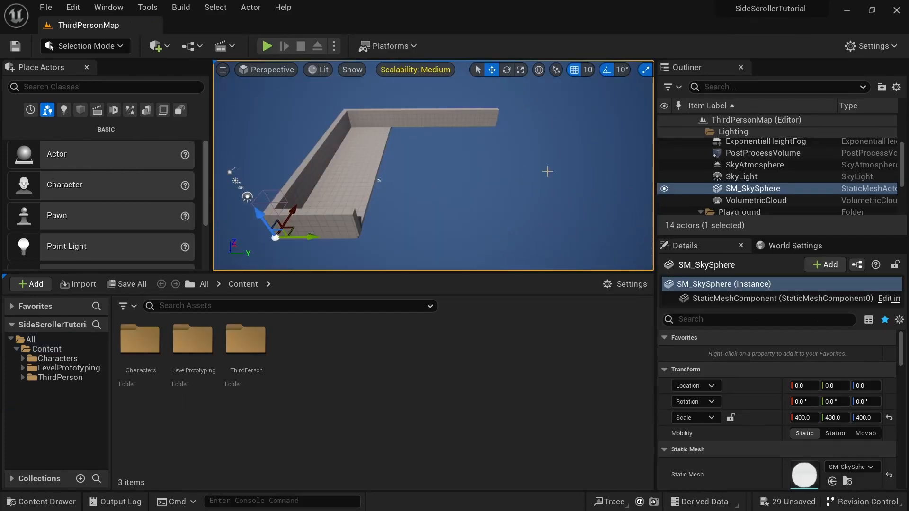
right_drag(440, 164, 439, 142)
click(440, 131)
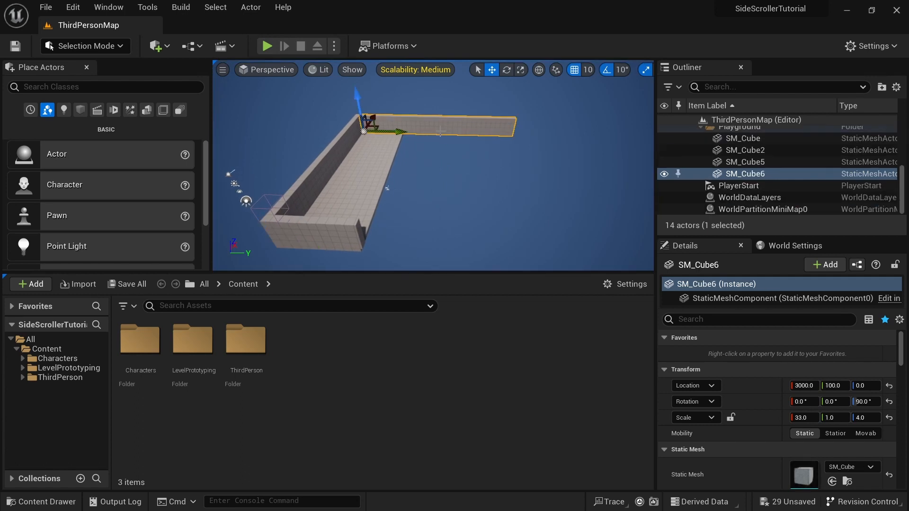
key(r)
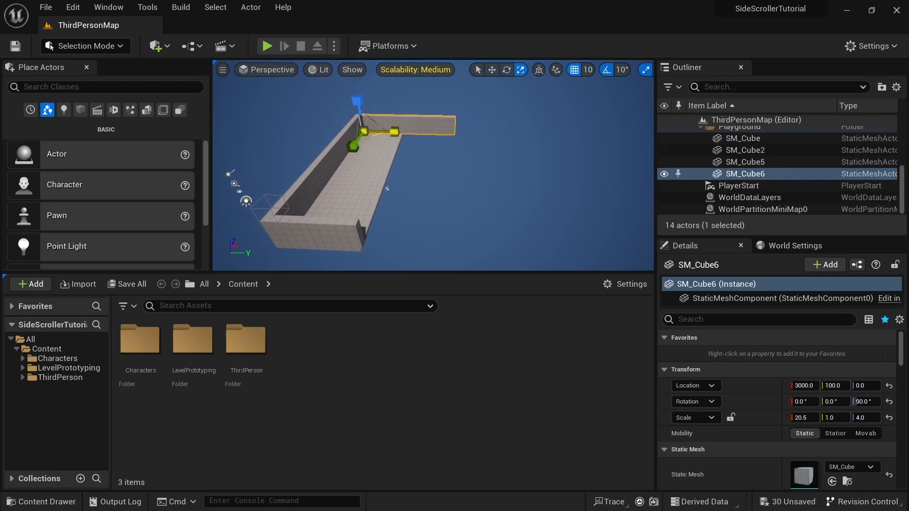
Step: Move the PlayerStart to X 380 and Y 400 near the corner of the floor
right_drag(462, 235, 467, 199)
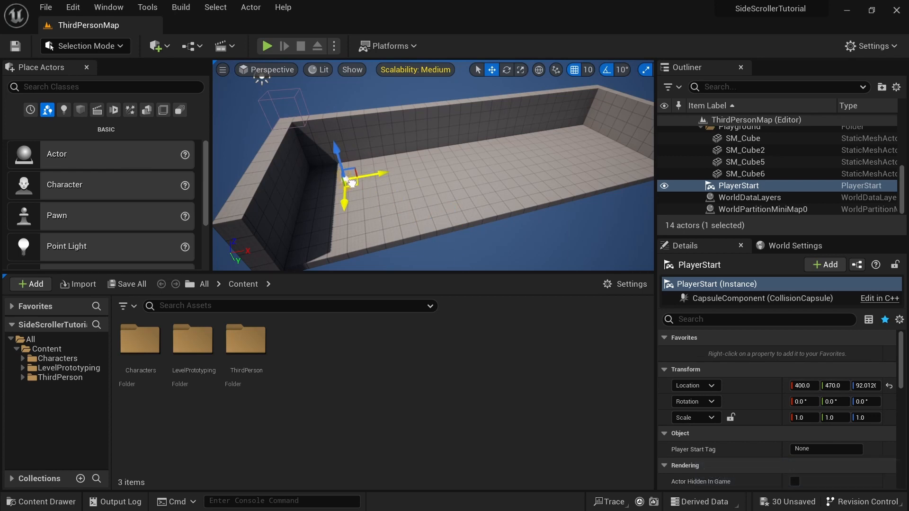
right_drag(349, 176, 351, 152)
Step: Open the BP_ThirdPersonCharacter blueprint from the ThirdPerson Blueprints folder
double_click(245, 340)
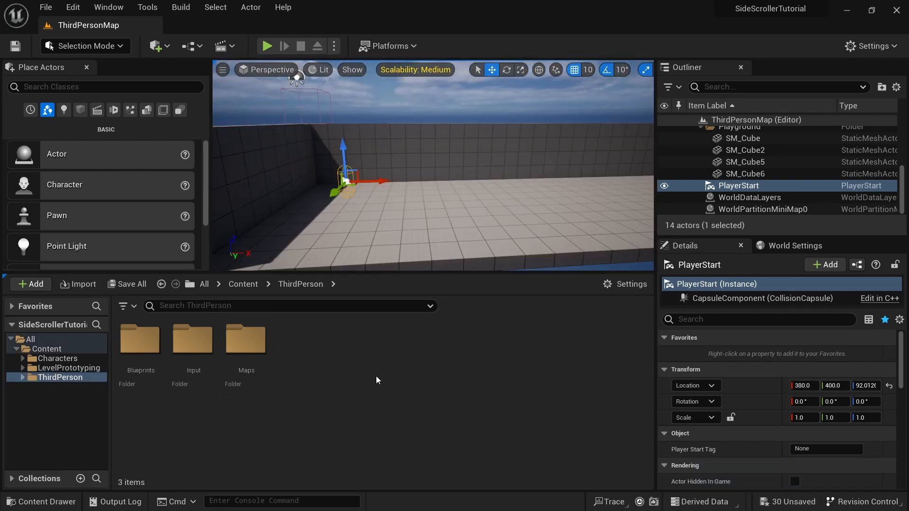
click(133, 350)
double_click(132, 350)
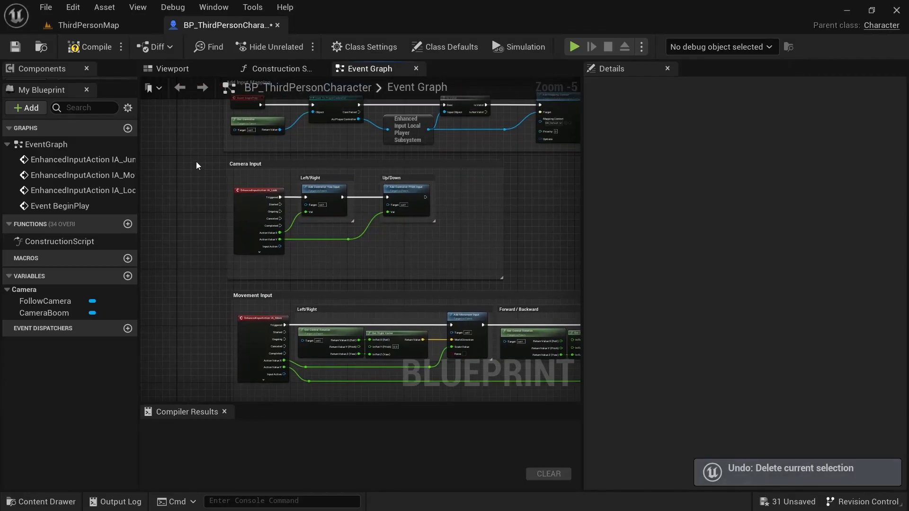
Step: Delete the Camera Input comment group with all its look nodes from the character's Event Graph
drag(196, 166, 509, 284)
key(Delete)
right_drag(431, 281, 367, 144)
scroll(350, 177, up, 1)
right_drag(478, 183, 414, 223)
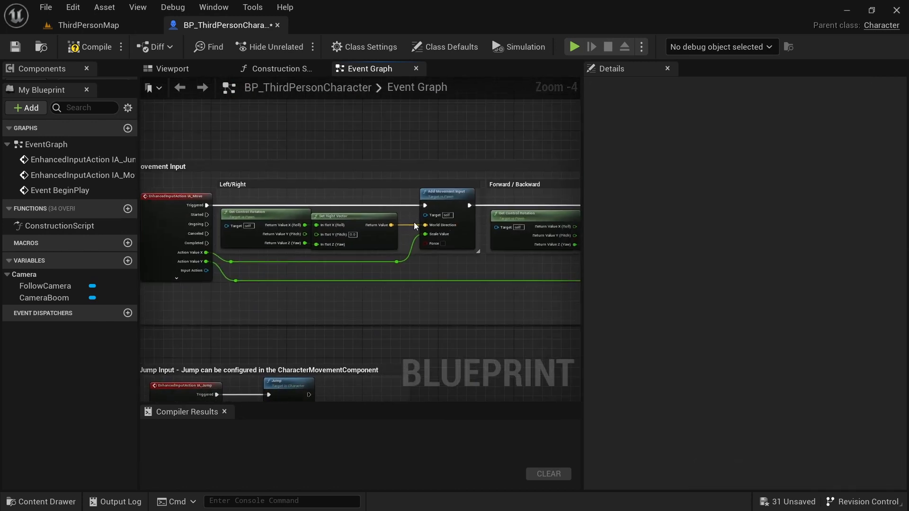
Step: Turn off Inherit Yaw on the CameraBoom and set its Z rotation to 270° for a side view
click(173, 69)
click(204, 217)
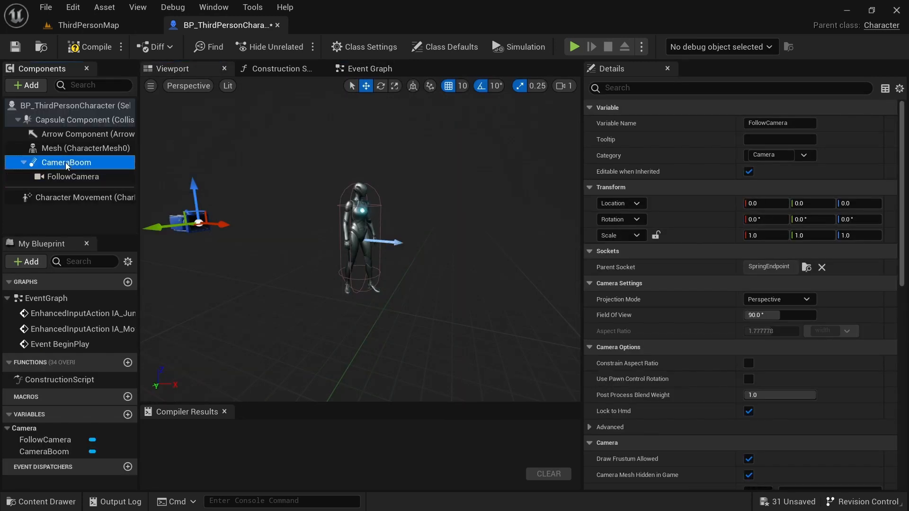
scroll(603, 435, down, 2)
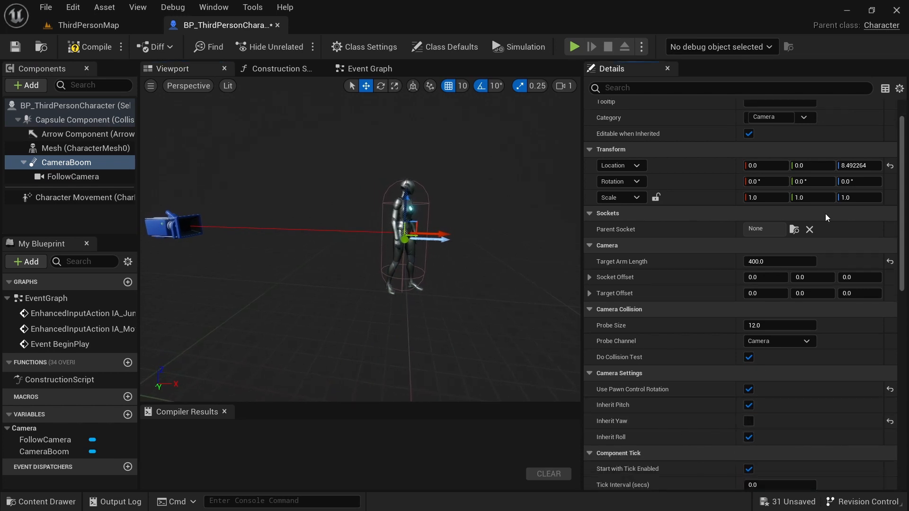
click(876, 182)
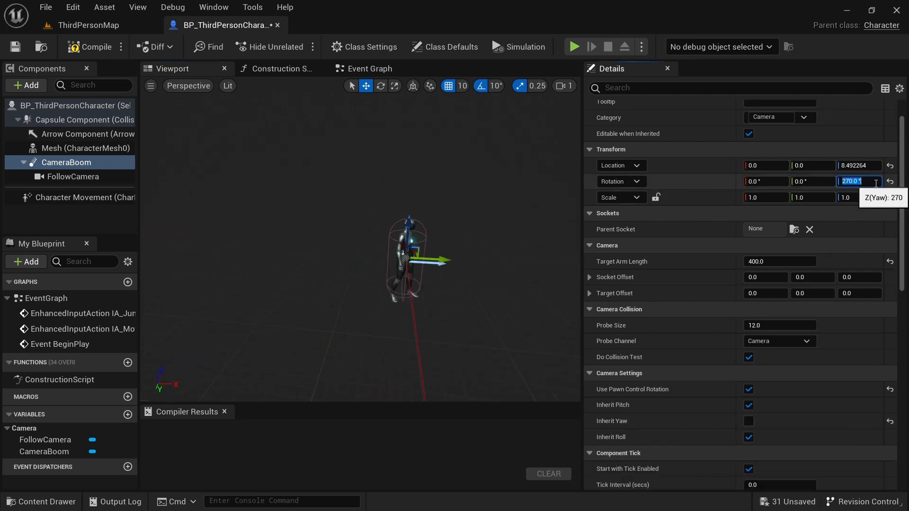
right_drag(498, 209, 499, 209)
Step: Play-test the side camera by moving the character in all four directions, and end the preview
key(alt+p)
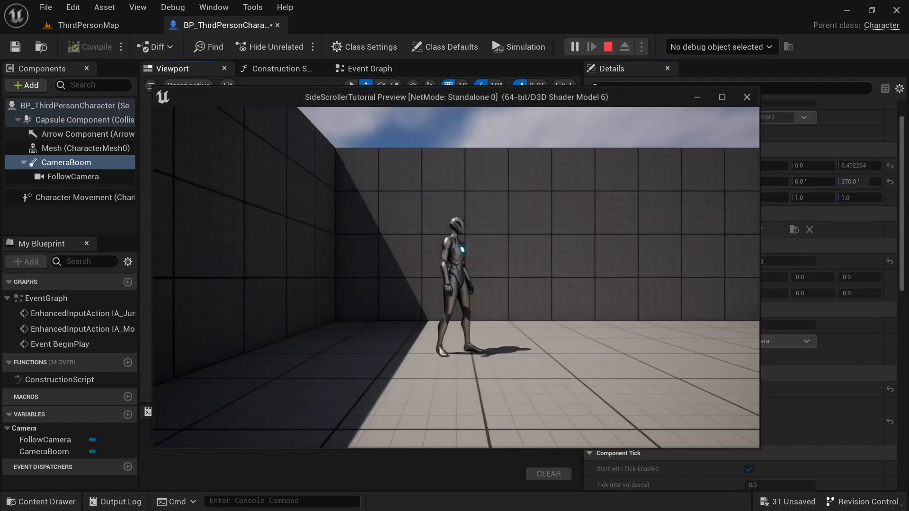
key(a)
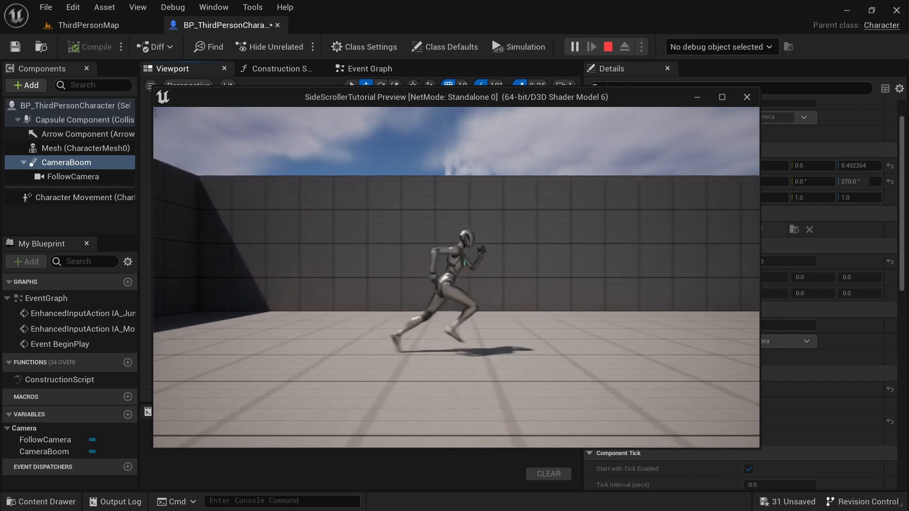
key(d)
key(w)
key(s)
key(w)
key(s)
key(Escape)
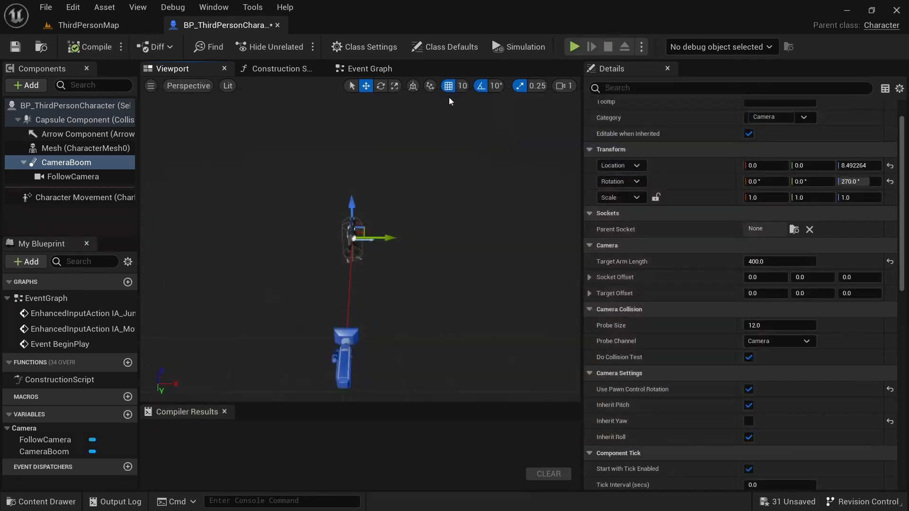
Step: Delete the Get Right Vector node from the Left/Right section of Movement Input in the Event Graph
click(373, 71)
right_drag(404, 188, 328, 224)
click(379, 238)
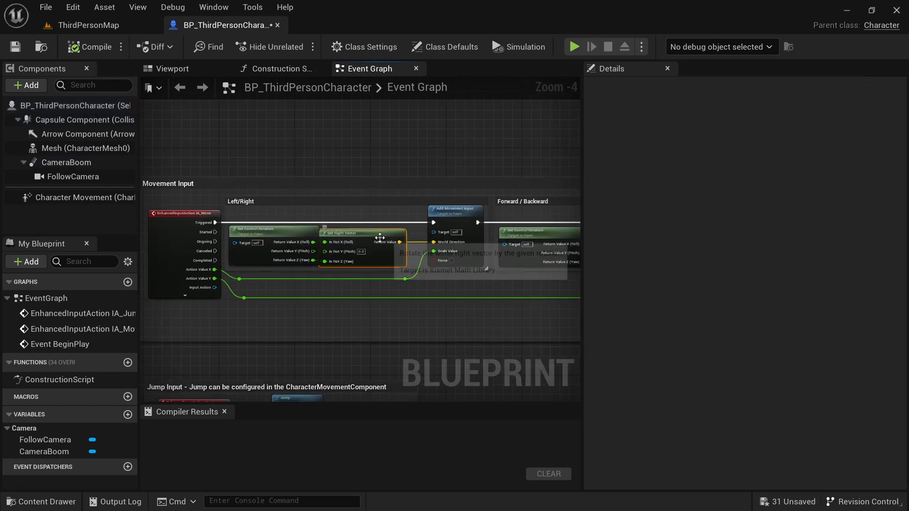
right_drag(379, 238, 408, 254)
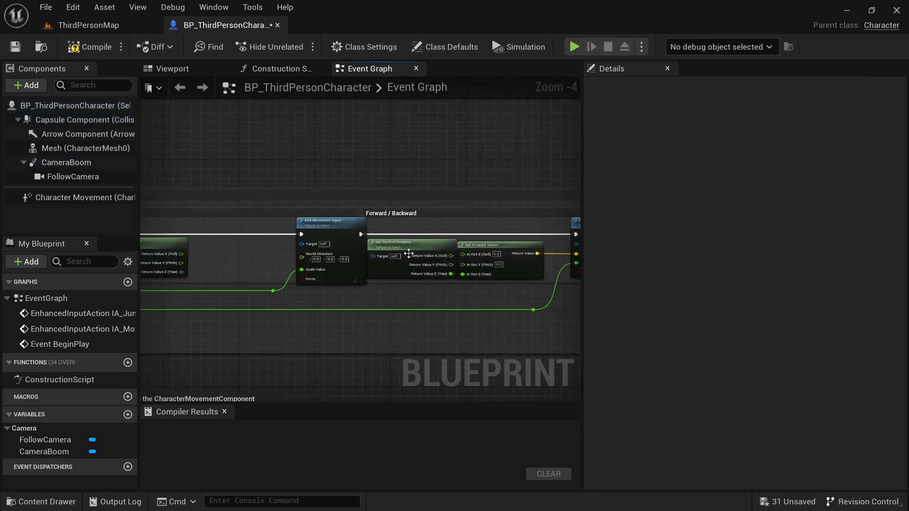
Step: Paste a copy of the Get Forward Vector node into empty space above the movement nodes
click(464, 244)
key(ctrl+c)
key(ctrl+v)
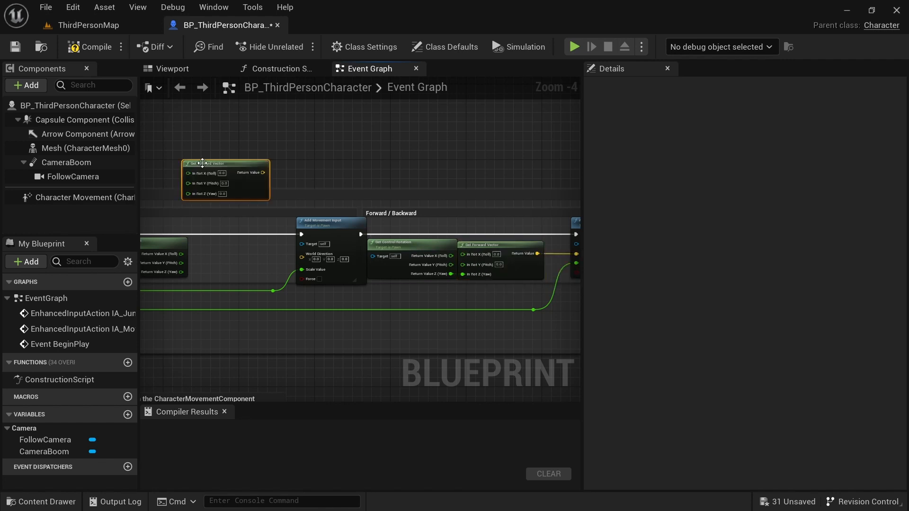
Step: Delete the Forward / Backward nodes together with their comment box and the leftover reroute node
right_drag(427, 233, 294, 198)
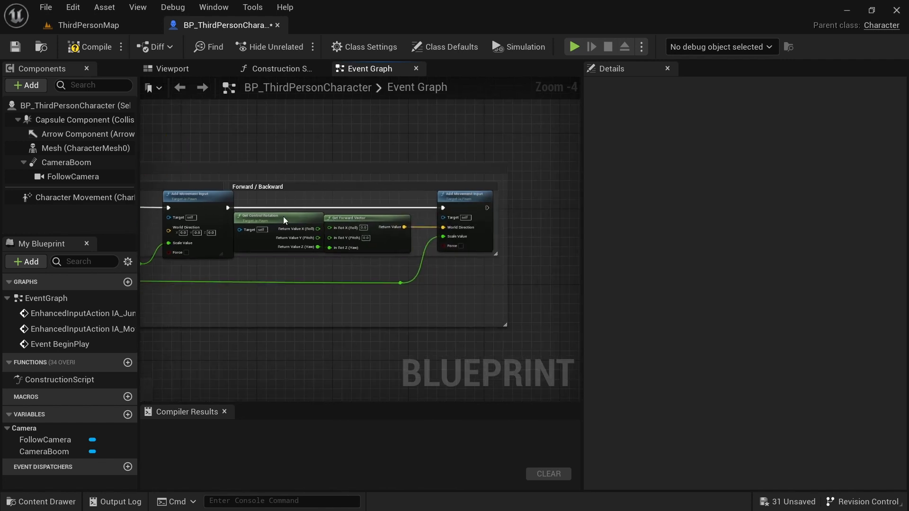
key(Delete)
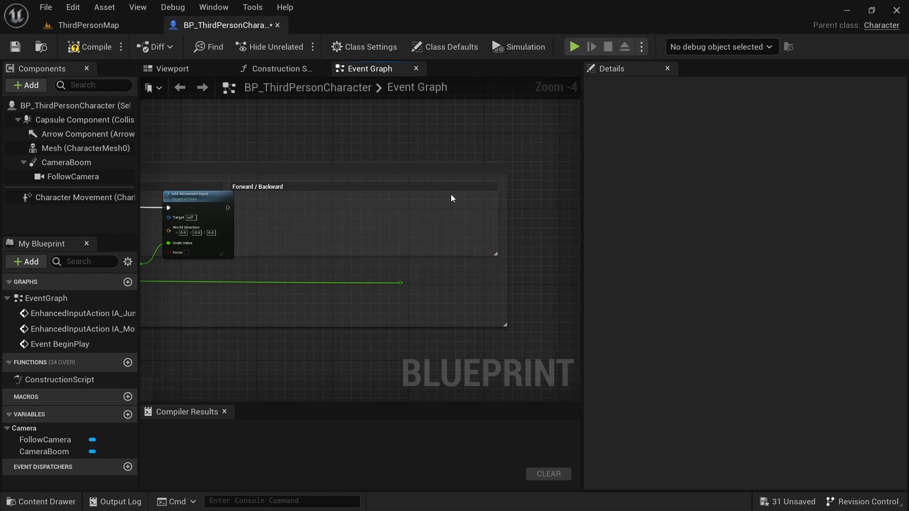
click(327, 187)
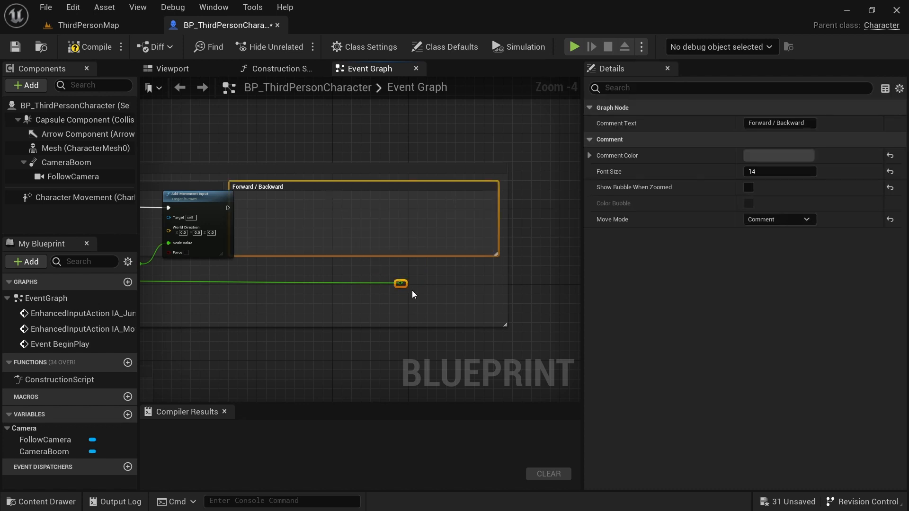
key(Delete)
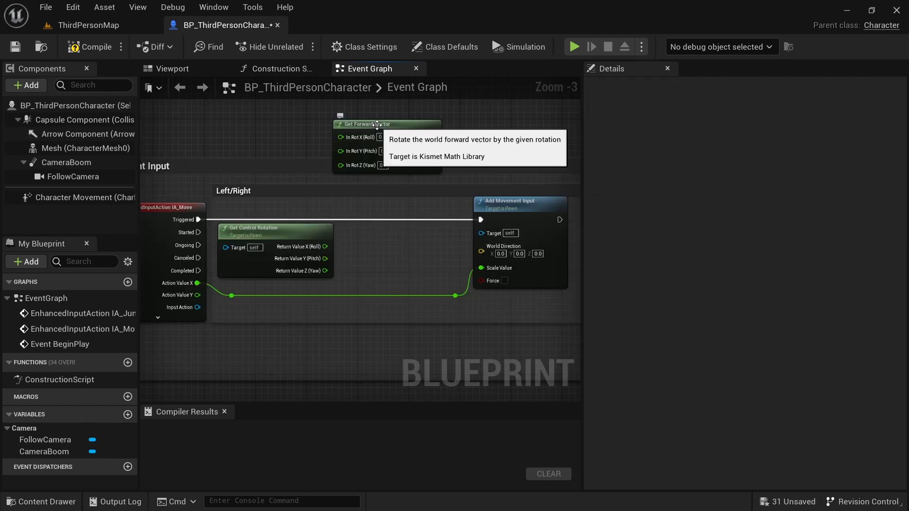
Step: Place Get Forward Vector in the Left/Right section, connecting Control Rotation's Z (Yaw) to it and its Return Value to World Direction
drag(360, 133, 378, 233)
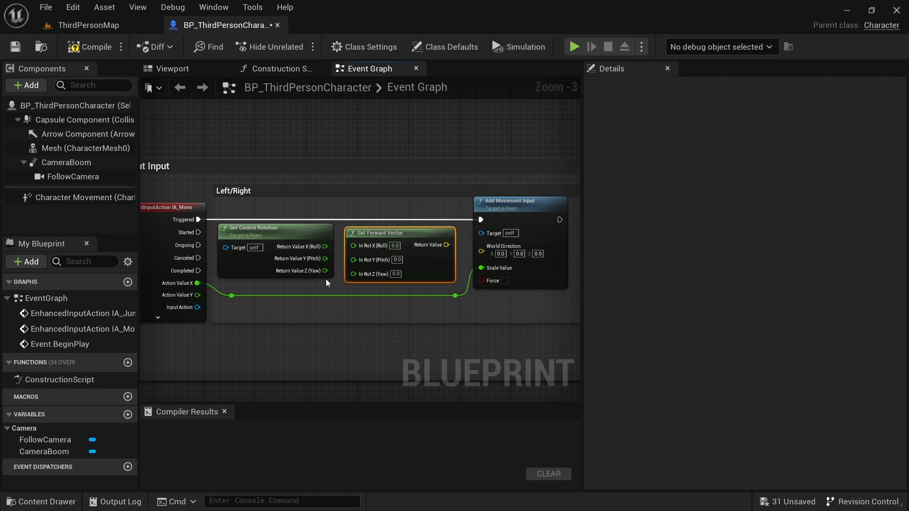
drag(324, 271, 364, 277)
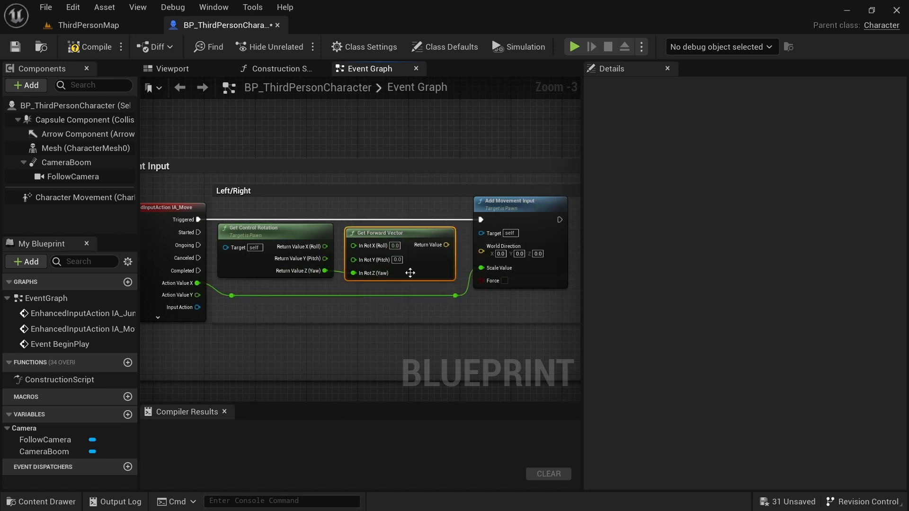
drag(454, 244, 483, 252)
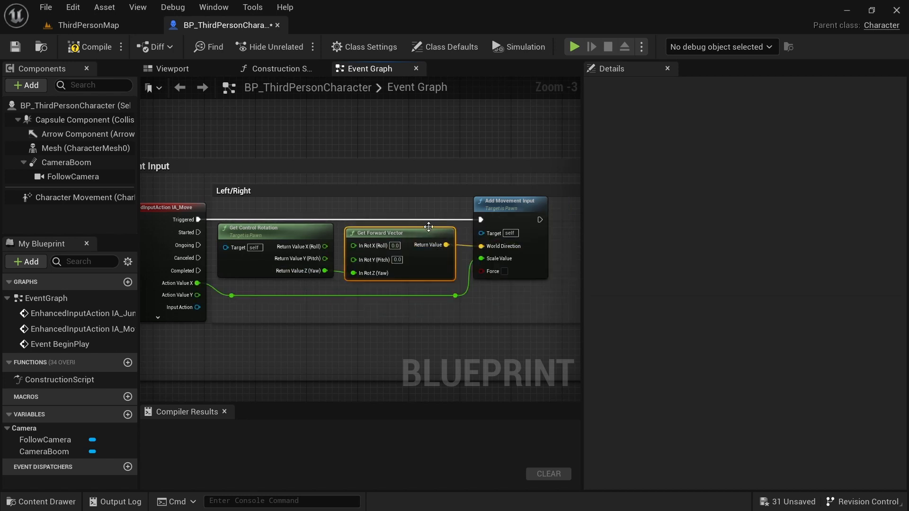
Step: Play-test running left and right and jumping with the revised movement input
key(alt+p)
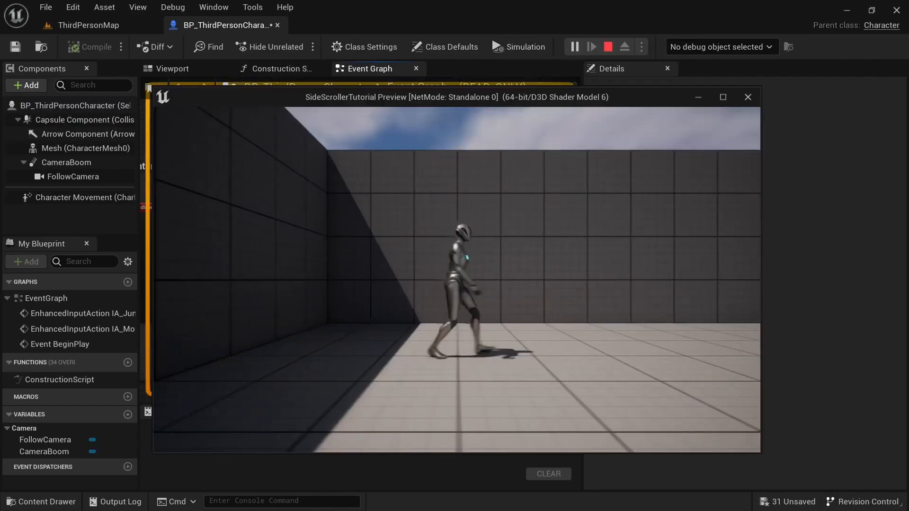
key(a)
key(space)
key(d)
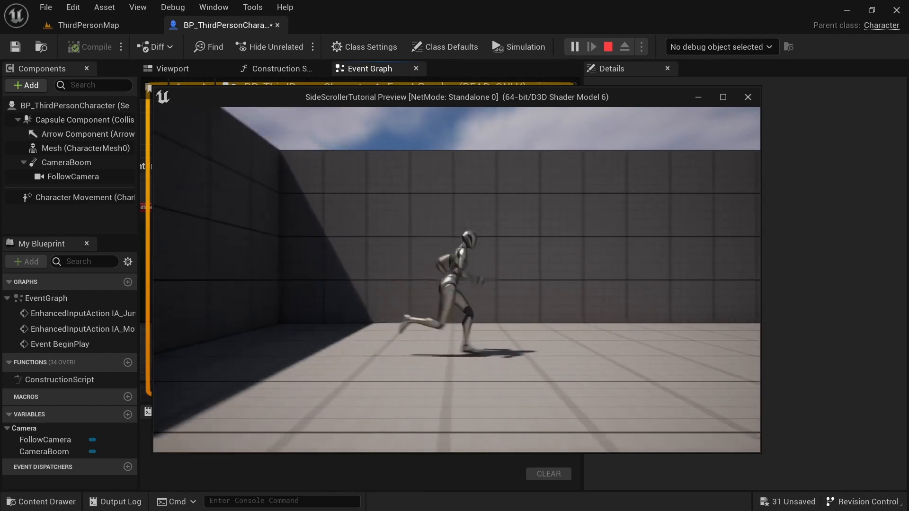
key(space)
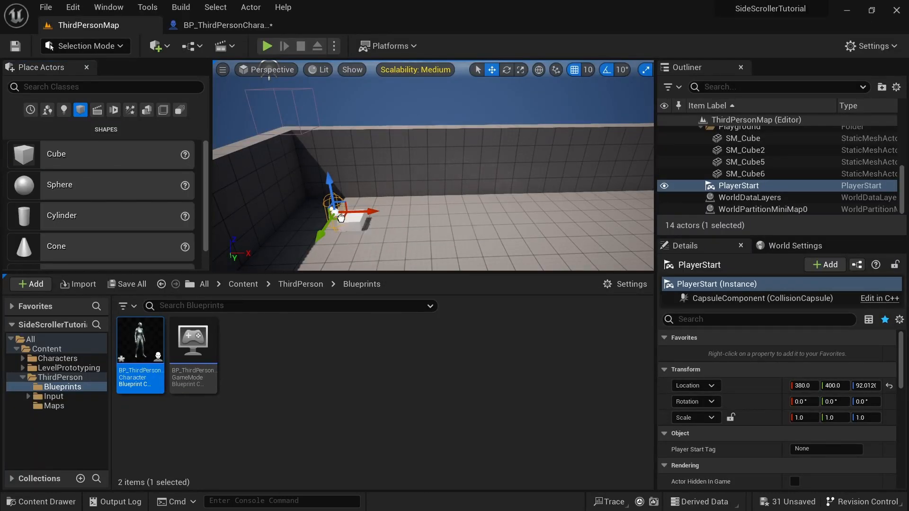
Step: Place a cube on the floor beside the PlayerStart in ThirdPersonMap and duplicate it along the X axis
drag(371, 228, 397, 225)
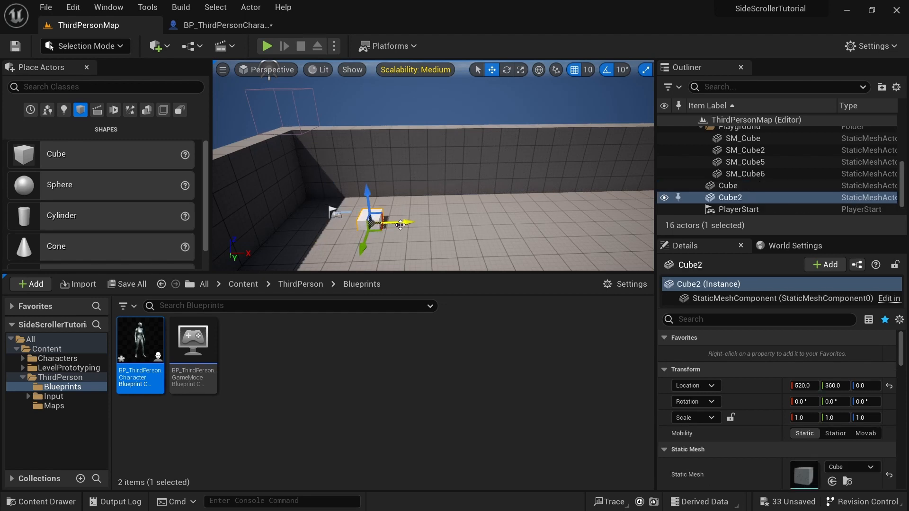
drag(435, 169, 435, 167)
click(370, 219)
alt+drag(397, 219, 397, 219)
Step: Delete the duplicate cubes, keeping only the original one beside the PlayerStart
mouse_move(436, 192)
right_down()
mouse_move(493, 189)
mouse_move(431, 203)
right_up()
click(400, 185)
key(Delete)
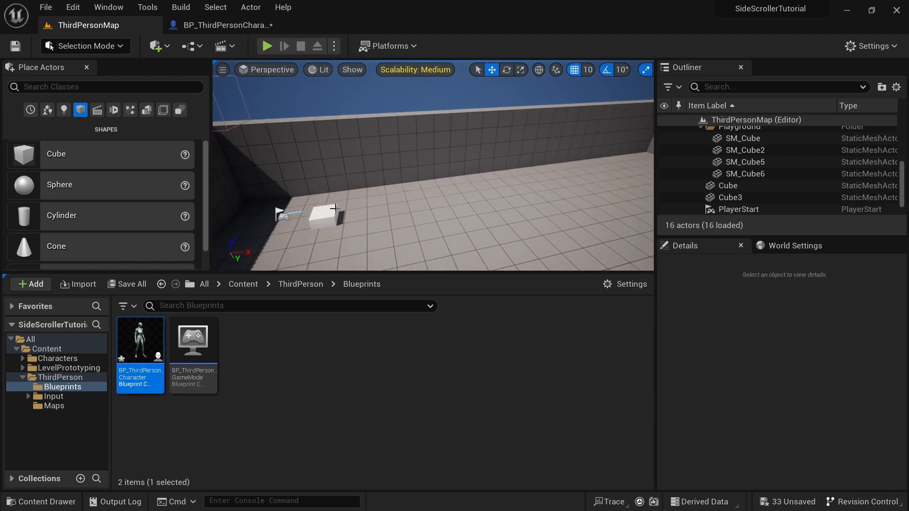
Step: Enable Snap Layers in the project's 2D editor settings and expand the first snap layer's entry
click(71, 7)
click(123, 184)
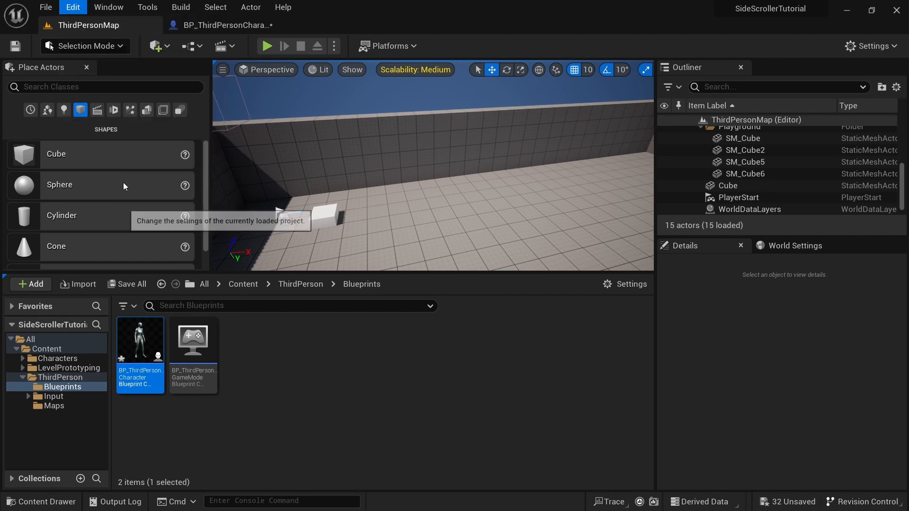
scroll(41, 222, down, 12)
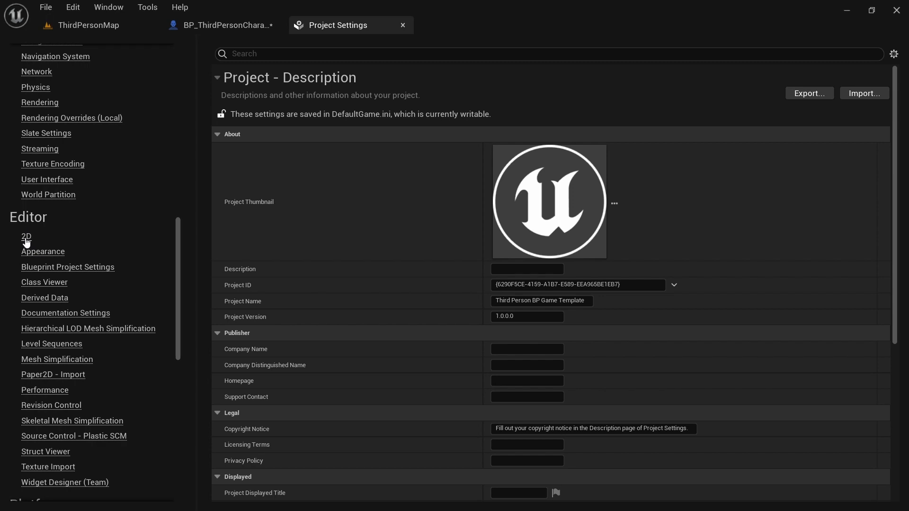
click(26, 237)
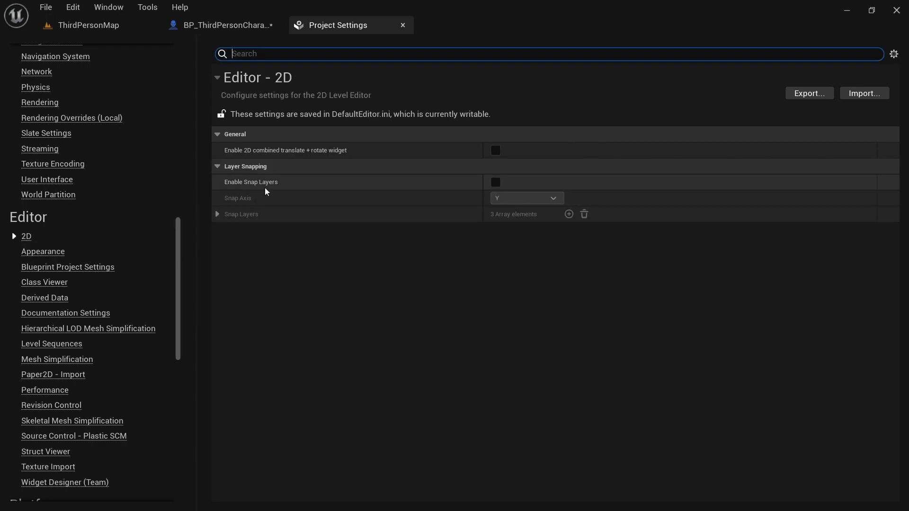
click(495, 183)
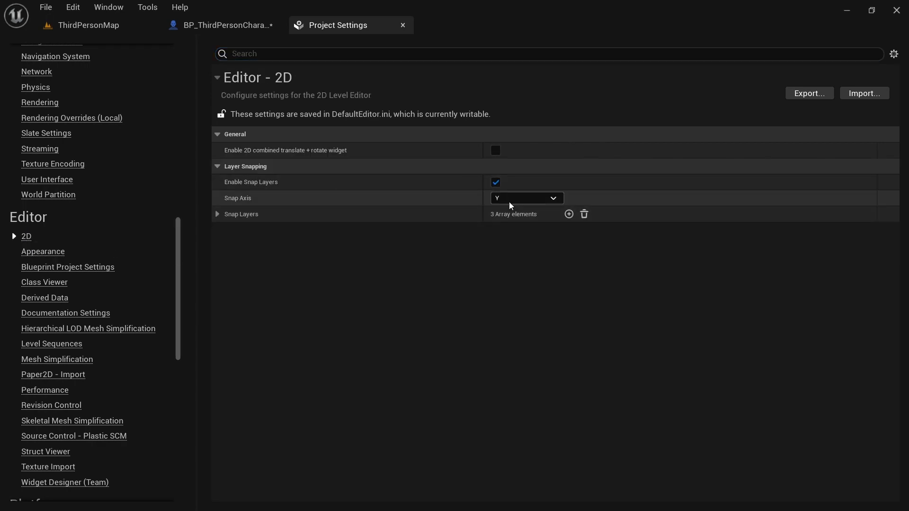
click(218, 215)
click(228, 230)
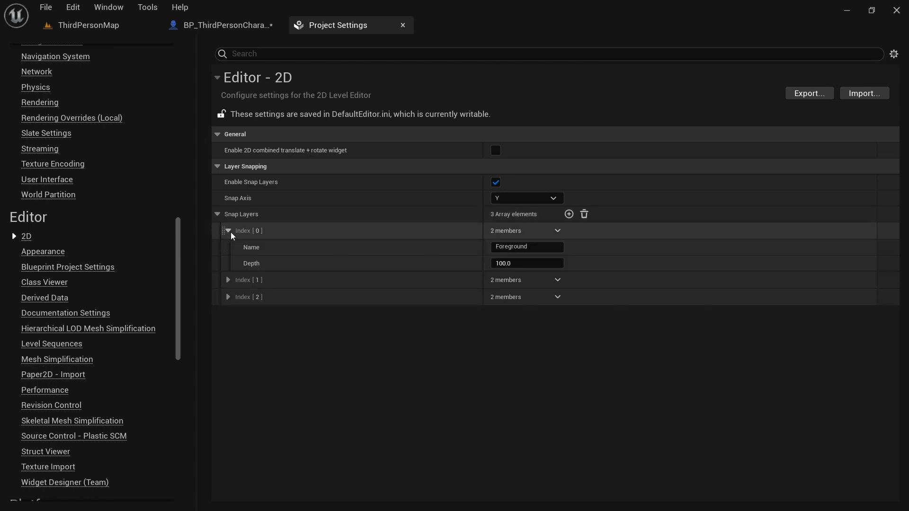
Step: Expand the remaining snap layers and set the depths to 680 for Foreground, 380 for MiddleGround and 80 for Background
click(229, 280)
click(228, 328)
click(512, 296)
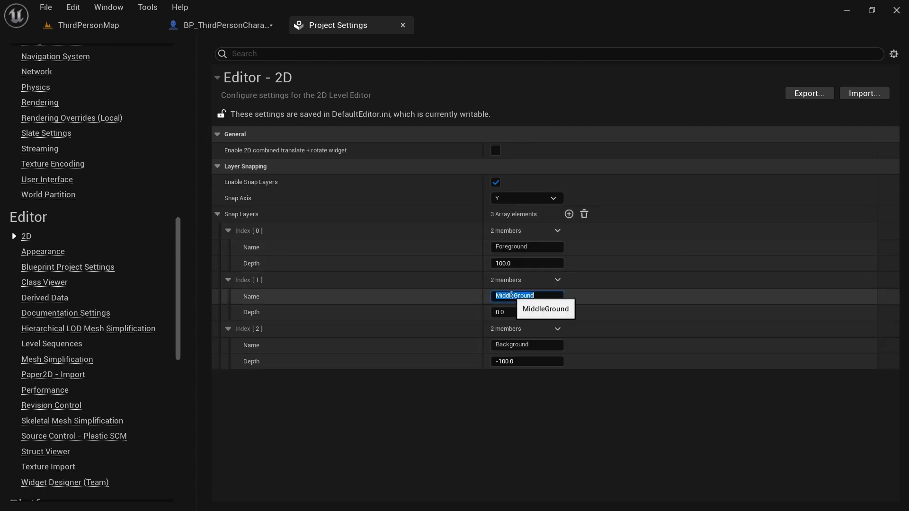
click(524, 263)
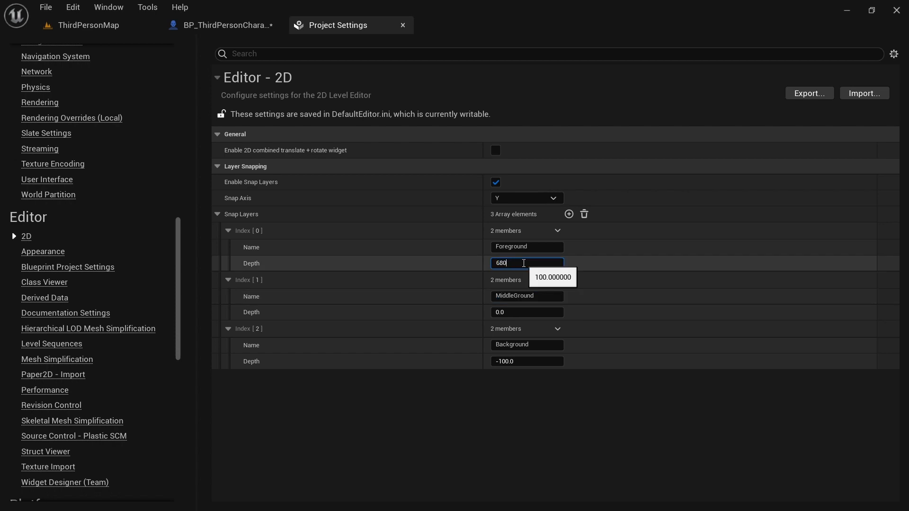
click(520, 313)
text(3)
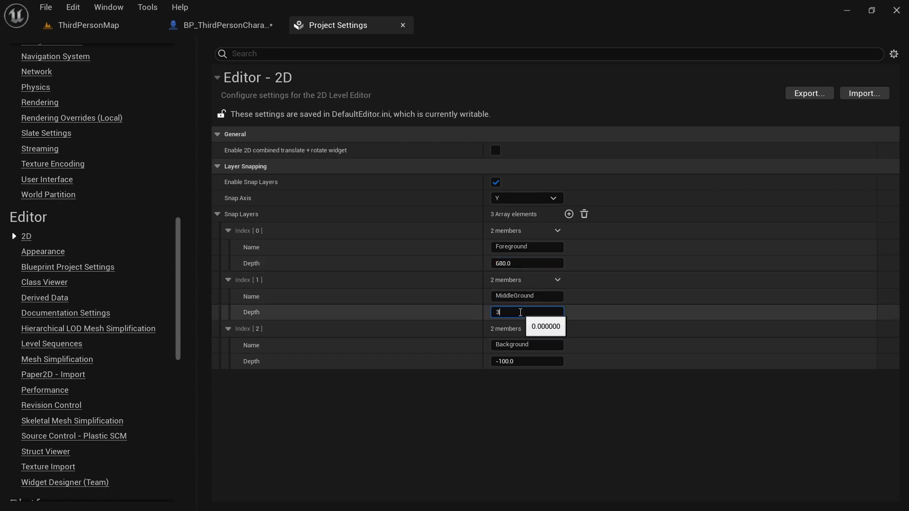
text(80)
click(516, 361)
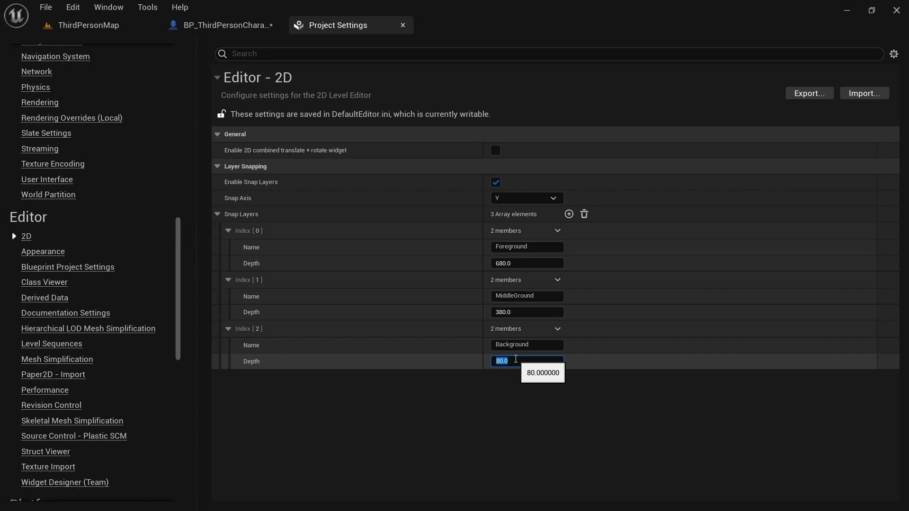
Step: Close the project settings and character Blueprint, and enable 2D layer snapping in ThirdPersonMap with MiddleGround as the active layer
click(403, 25)
click(283, 25)
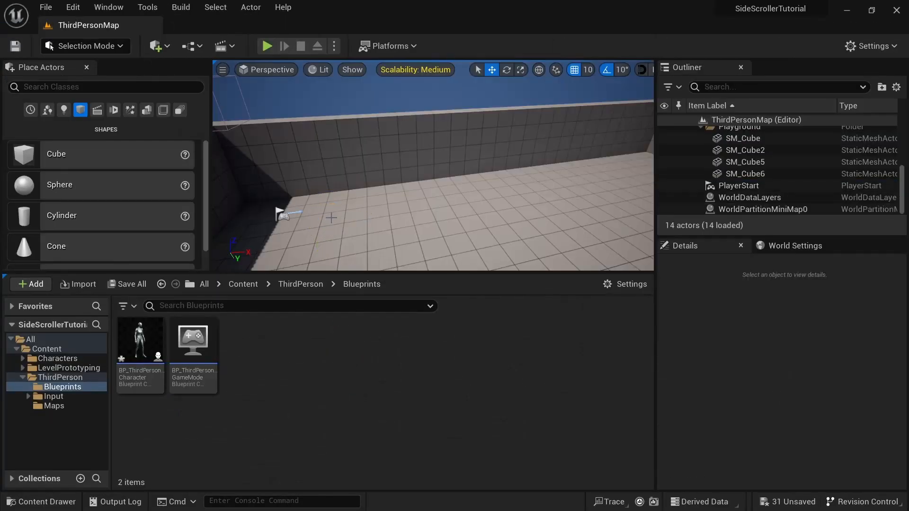
click(684, 70)
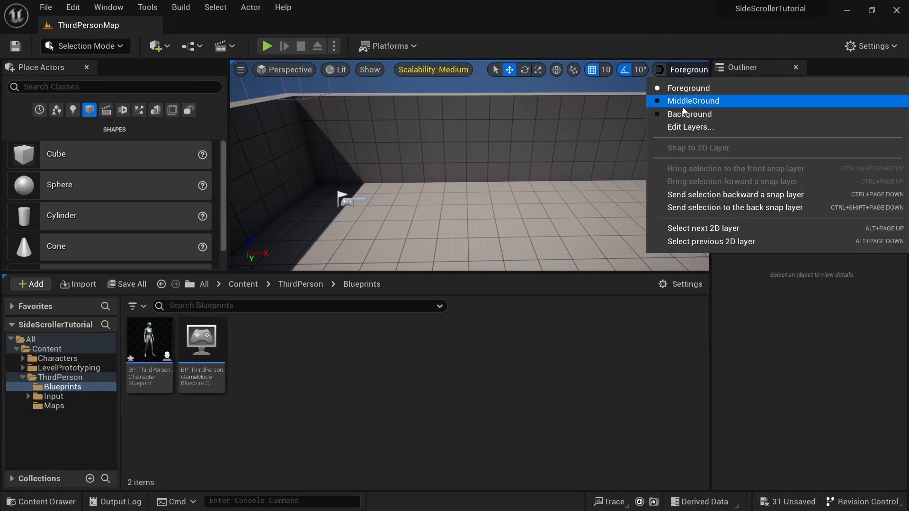
click(685, 101)
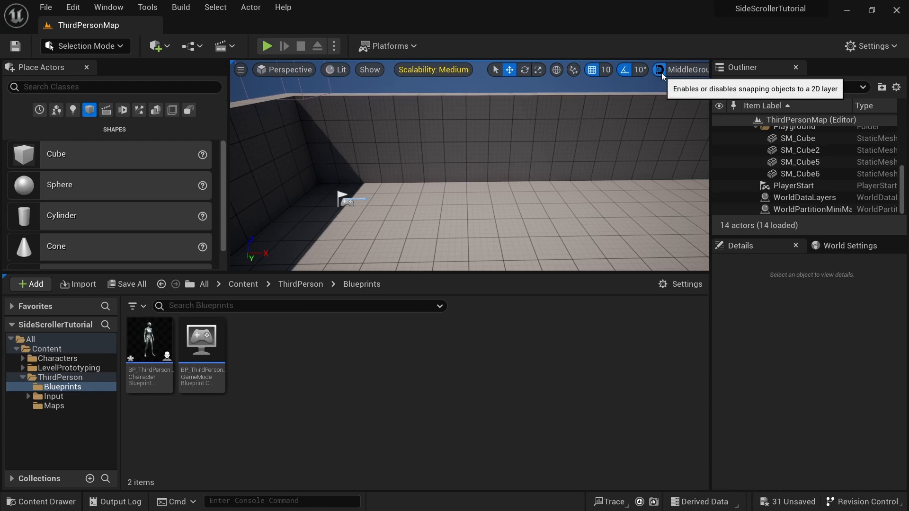
Step: Build rising platforms beside the PlayerStart on the MiddleGround layer from a low cube, a stretched cube and a cube at its far end
drag(65, 159, 452, 186)
drag(493, 160, 518, 164)
click(261, 45)
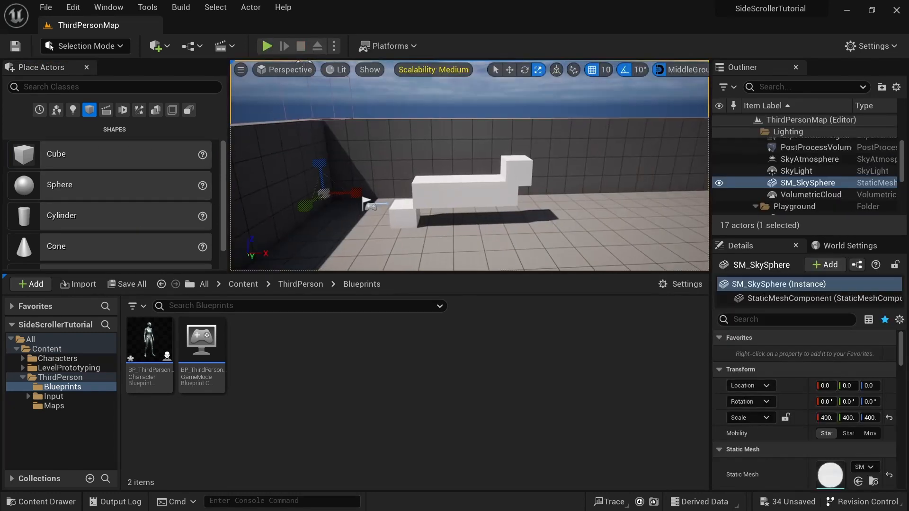
Step: Extend the course along X with a floating cube, a low cube under a stretched platform, and a separate platform scaled 4.75 along X
right_drag(469, 166, 483, 195)
drag(87, 157, 465, 189)
drag(137, 161, 525, 189)
Step: Duplicate the last platform, stand it upright at that platform's far end with a -90° rotation, and add a large cube topped with cones beyond
click(480, 119)
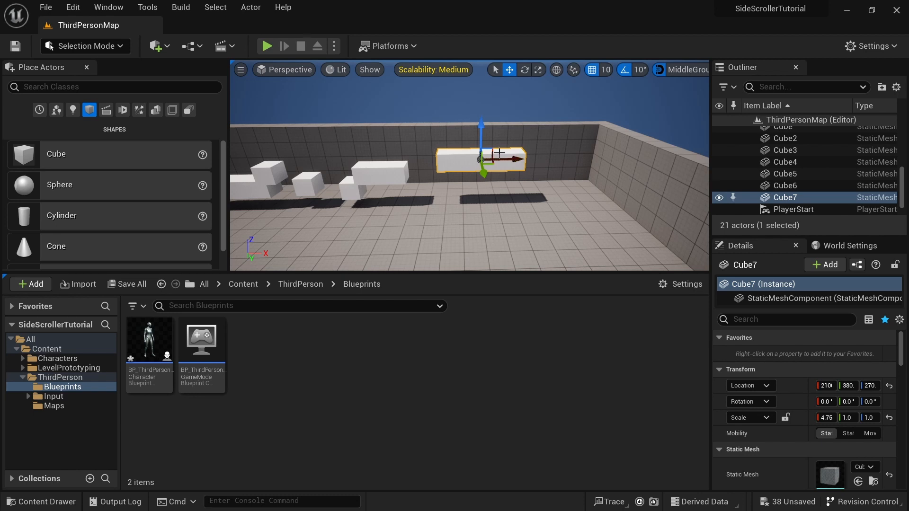
key(ctrl+d)
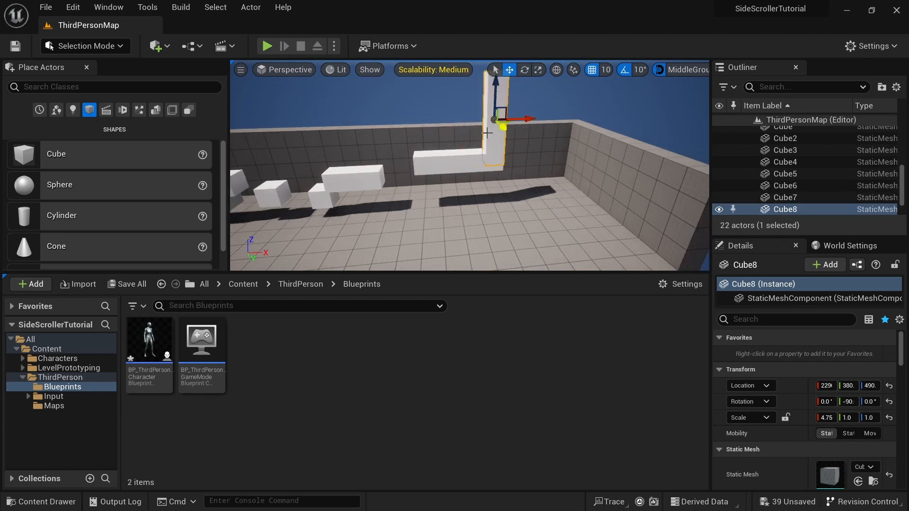
right_drag(488, 133, 438, 155)
right_drag(556, 206, 596, 208)
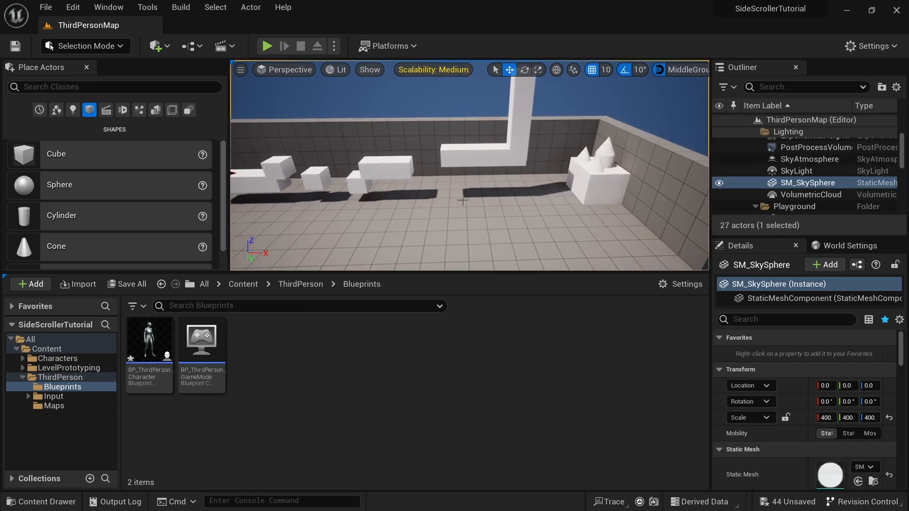
key(s)
right_drag(546, 199, 513, 203)
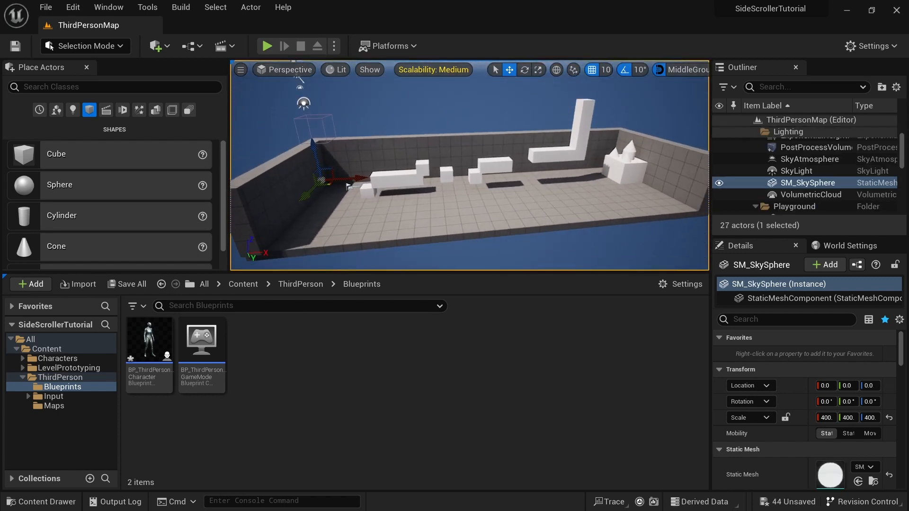